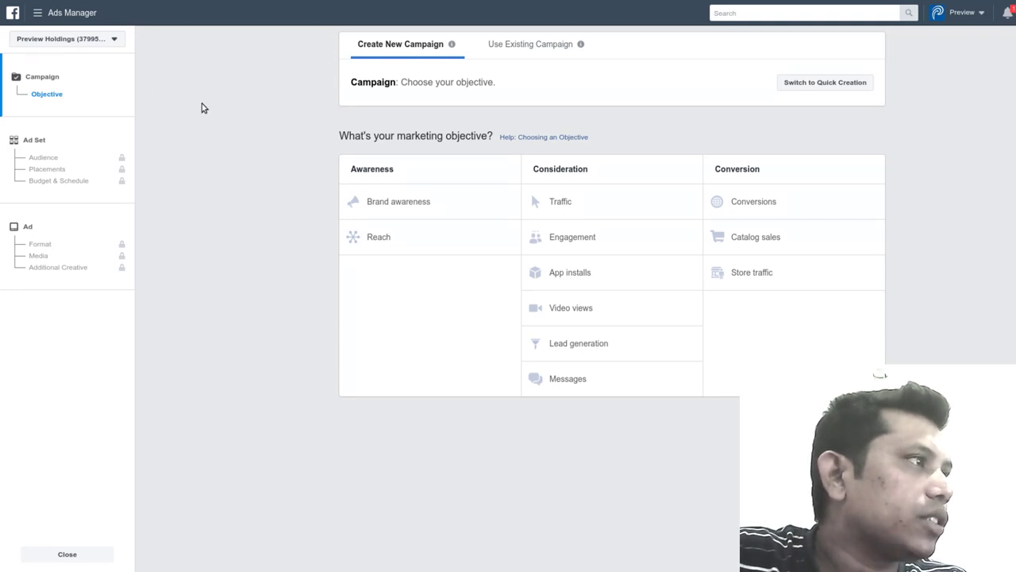
Select Engagement as the marketing objective and view its campaign options.
mouse_move(509, 249)
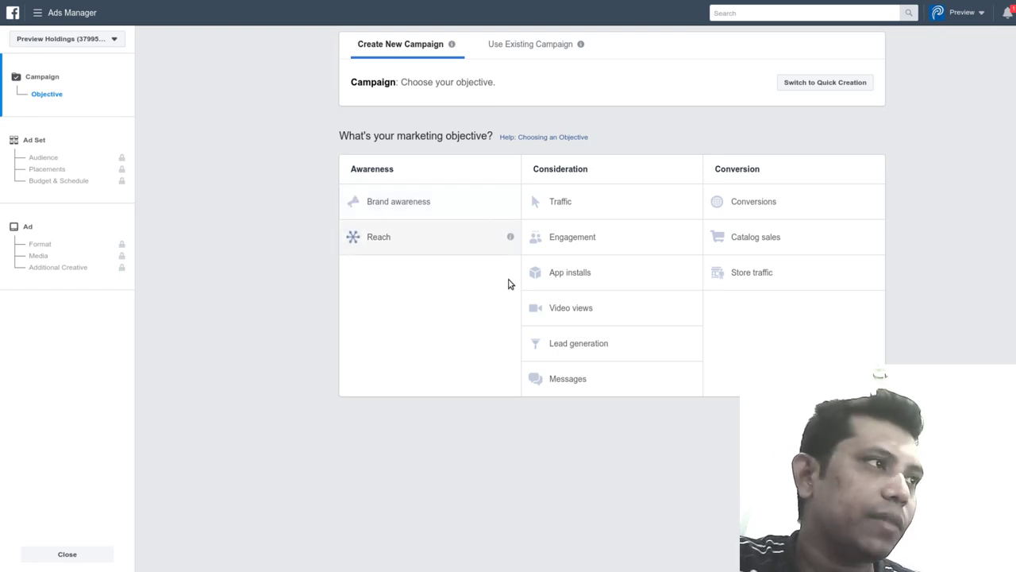
mouse_move(512, 282)
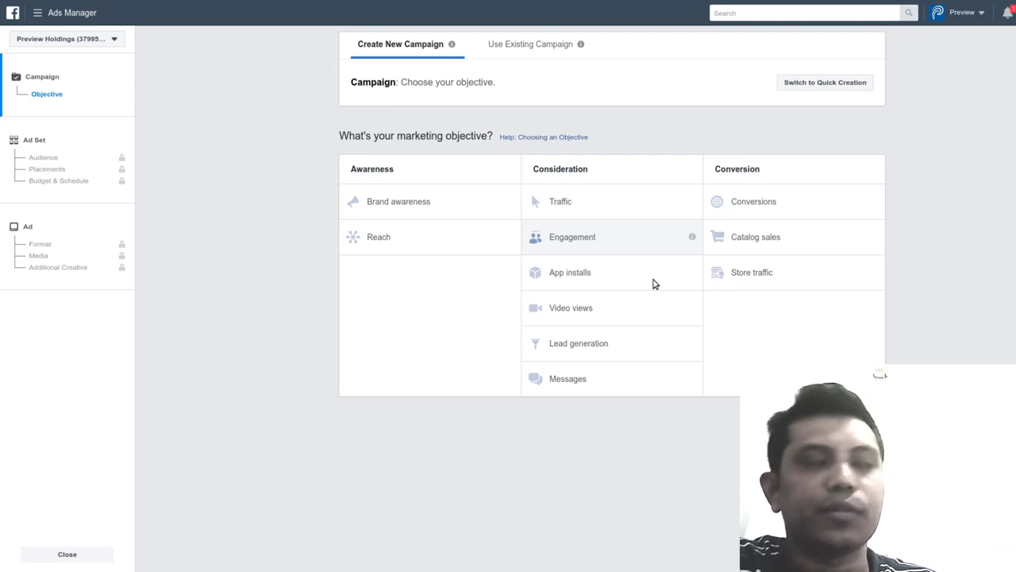
mouse_move(692, 281)
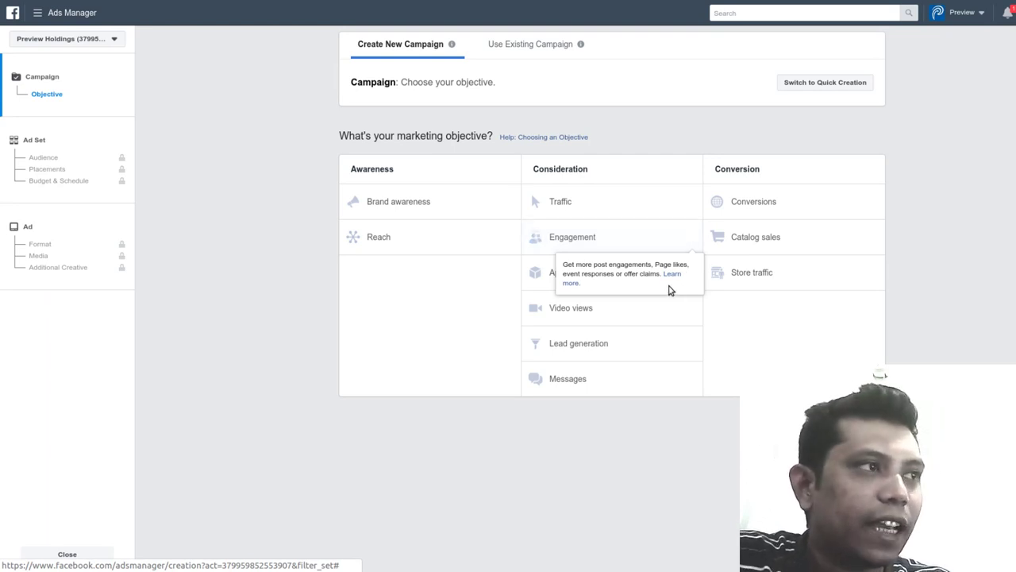
click(593, 287)
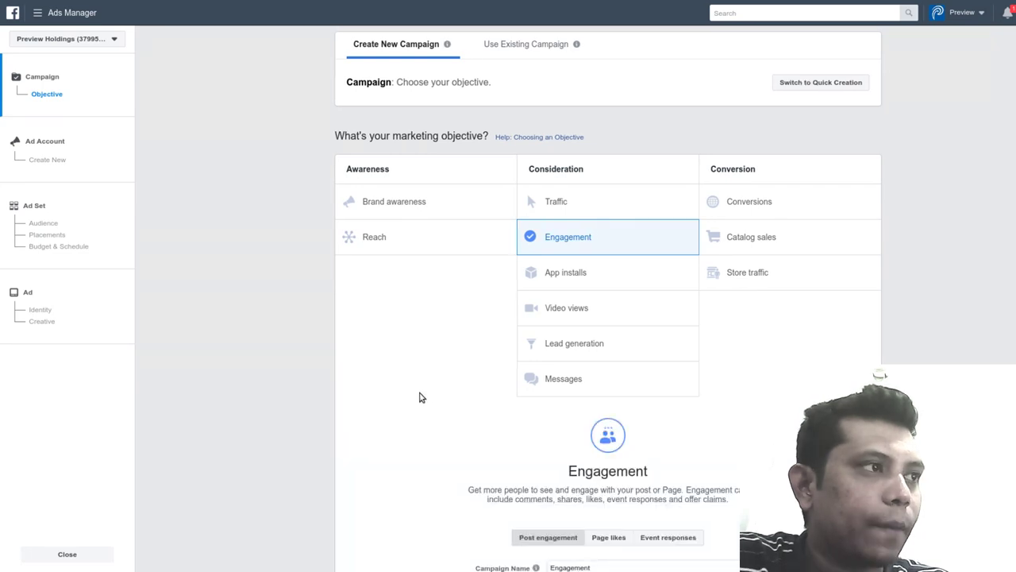
scroll(426, 398, down, 1)
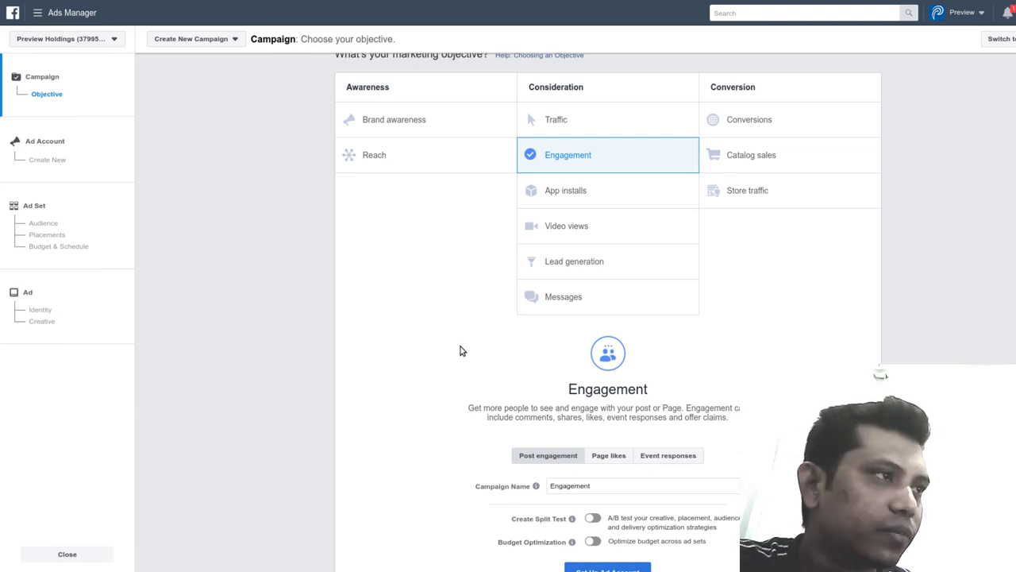
Try the App installs, Video views, Lead generation and Messages objectives in turn to compare their campaign setups.
click(588, 194)
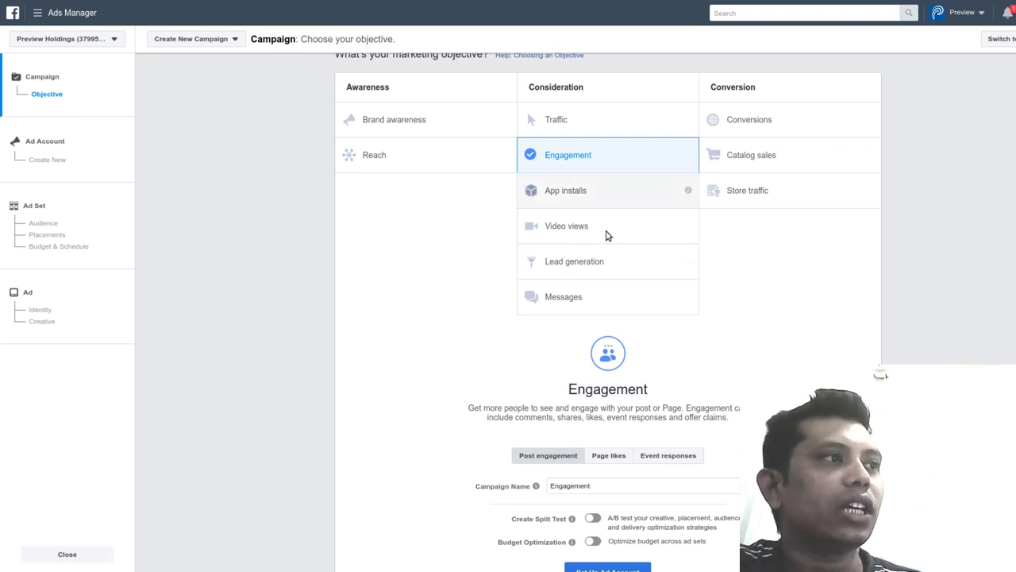
scroll(605, 235, down, 1)
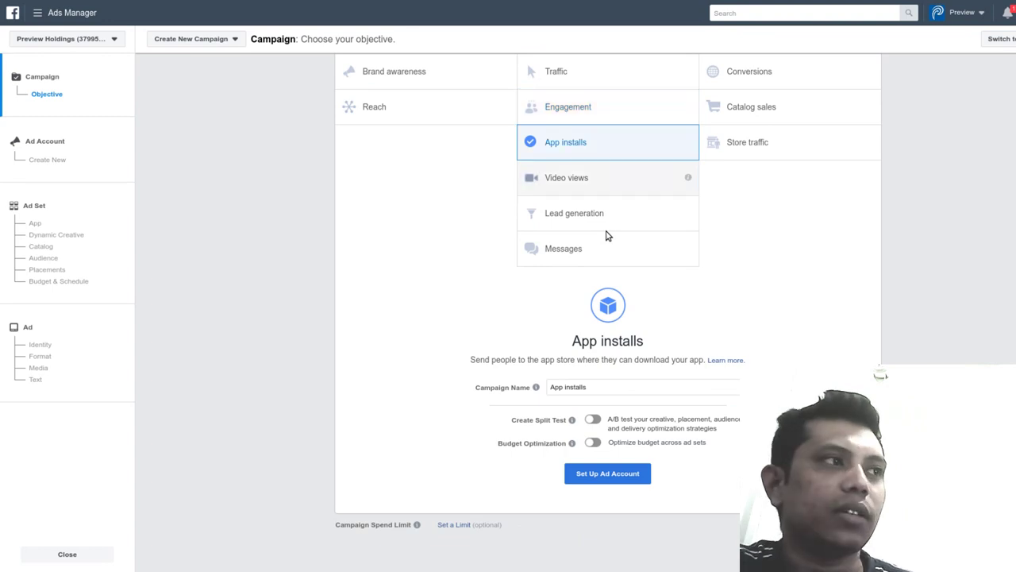
click(606, 235)
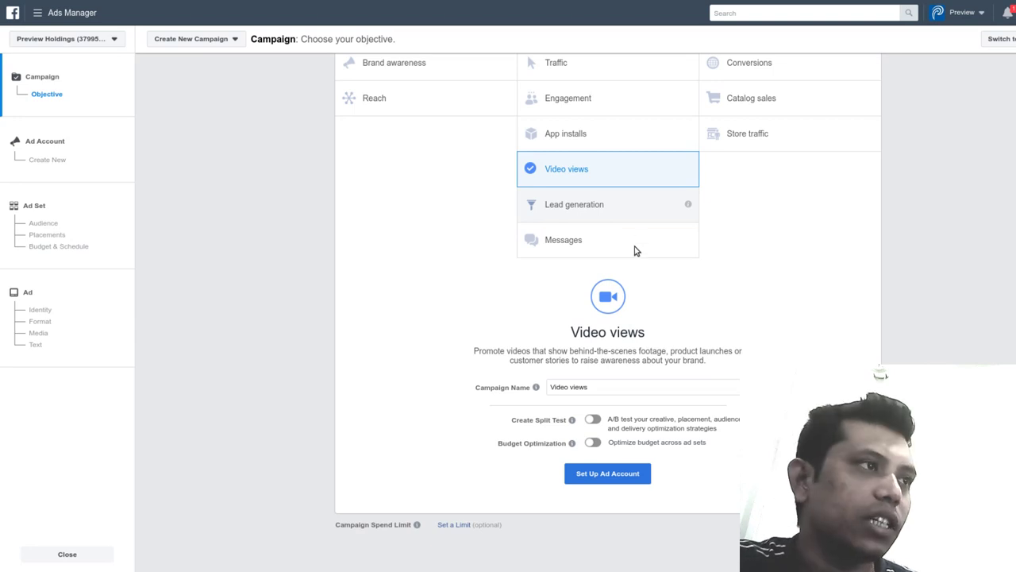
click(635, 251)
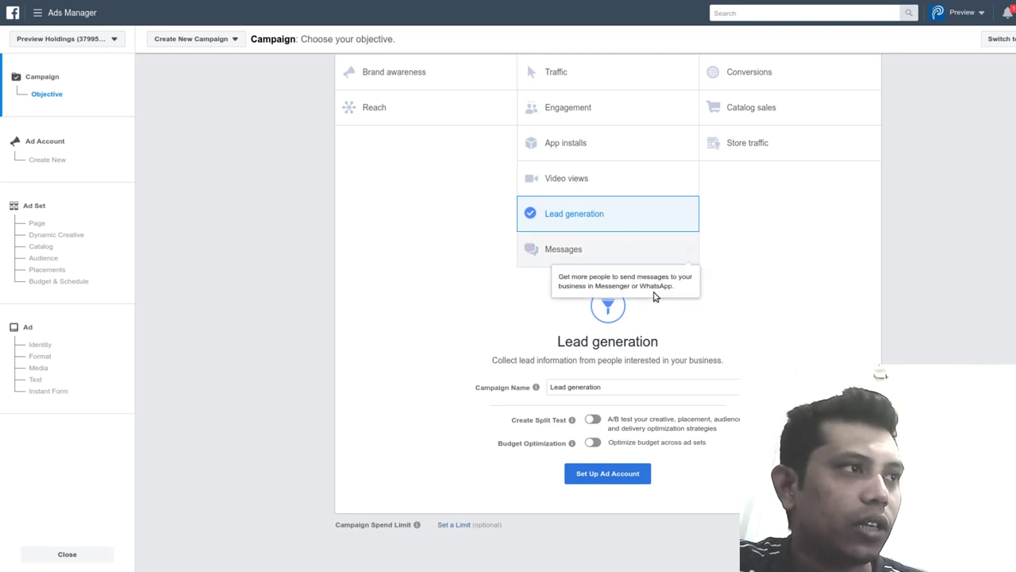
click(628, 248)
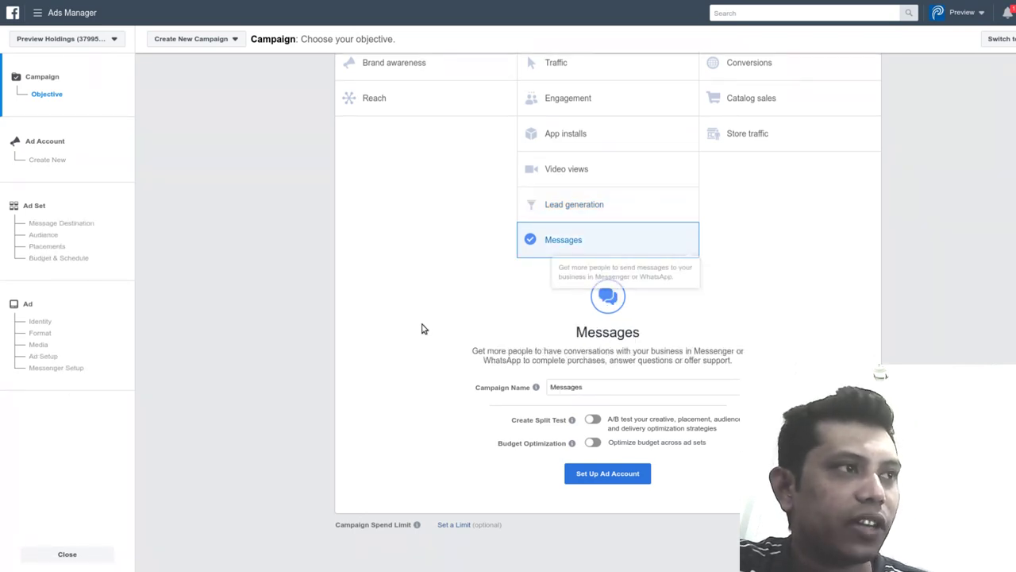
Switch the marketing objective back to Engagement and review its post engagement, page likes and event responses options.
scroll(422, 333, up, 1)
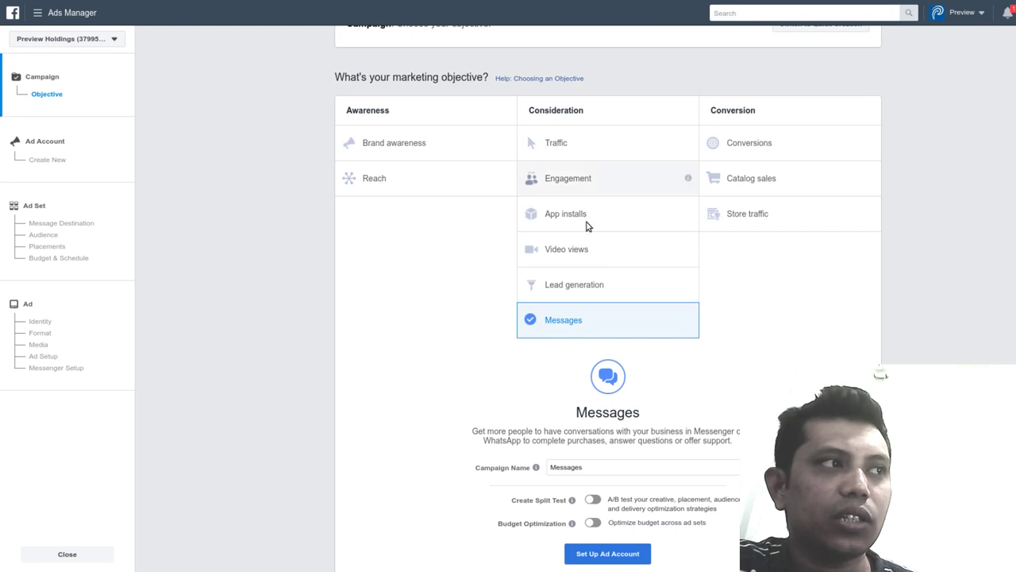
click(587, 178)
scroll(594, 340, down, 1)
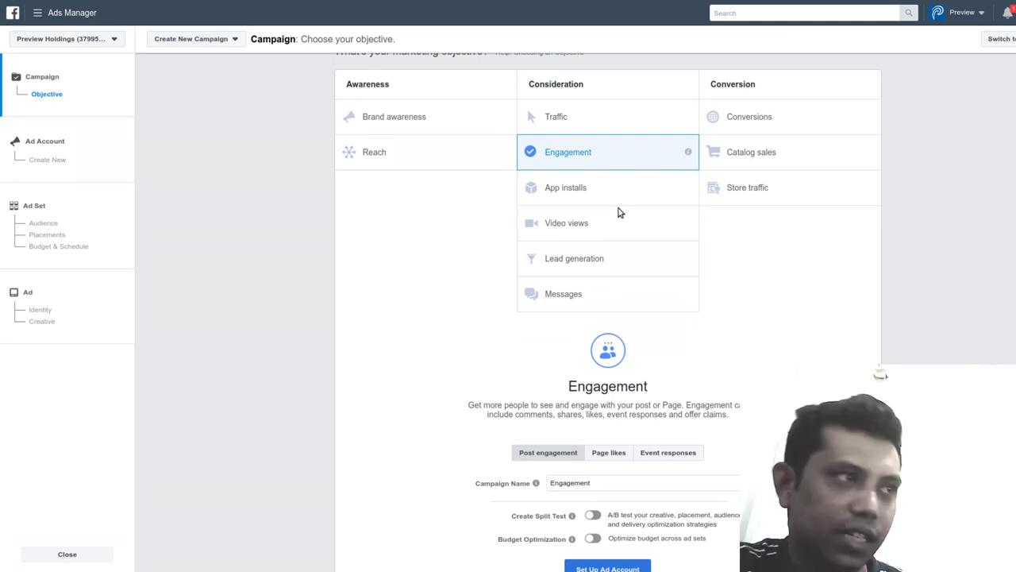
Choose Messages as the campaign's marketing objective and open the ad set settings.
click(610, 339)
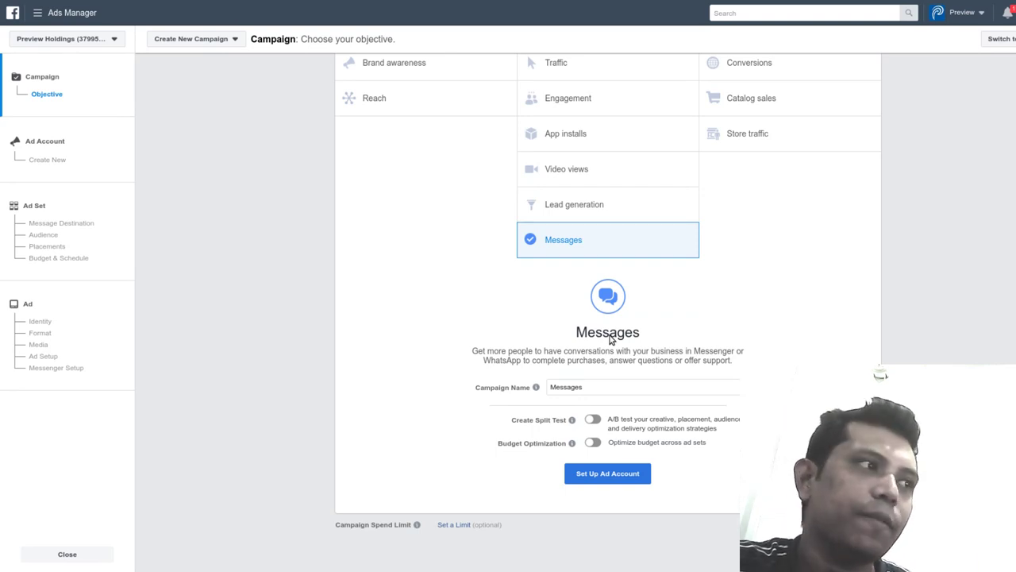
click(55, 264)
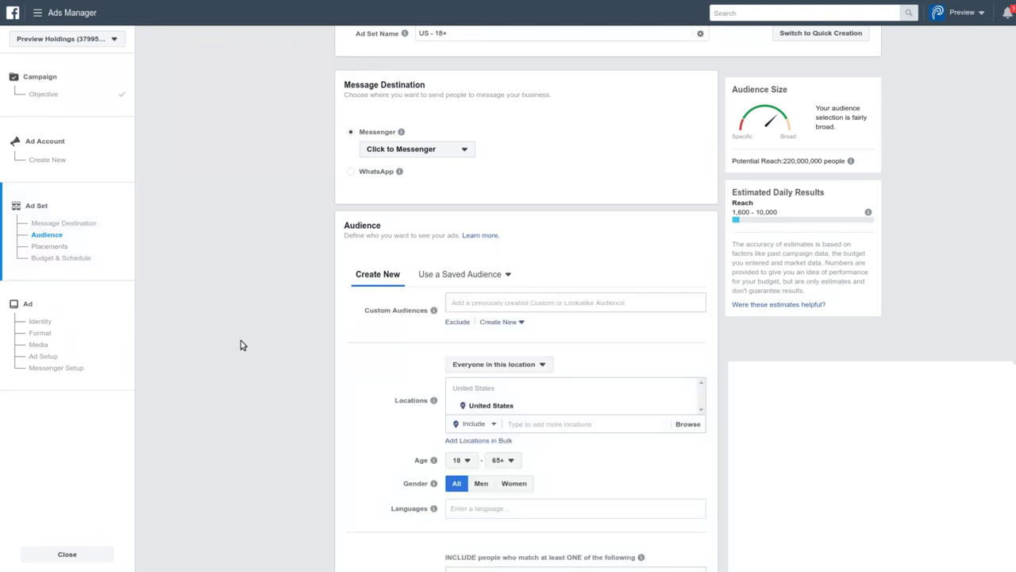
Restrict the audience location to People who live in this location and remove United States from the locations.
scroll(242, 344, down, 1)
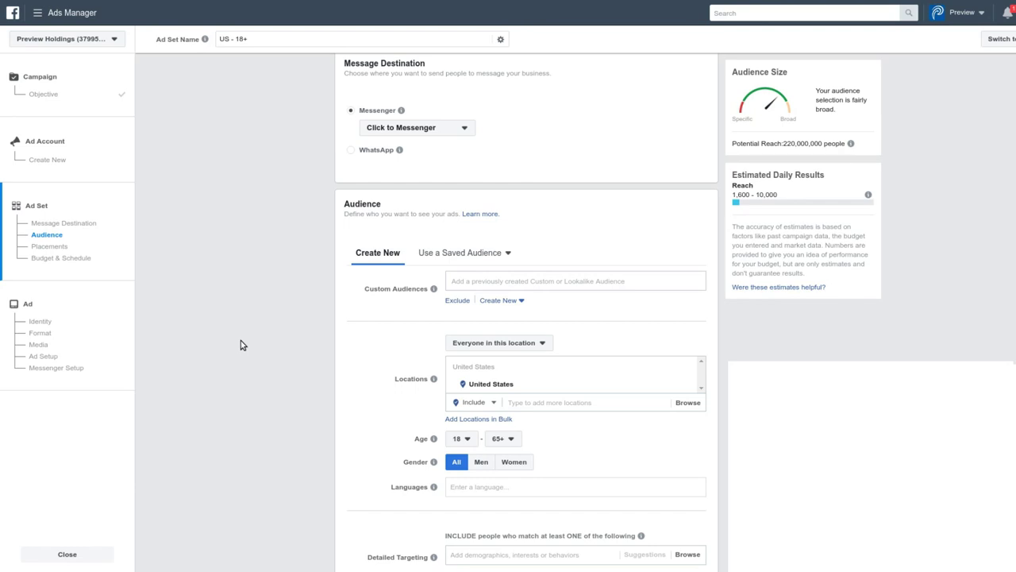
click(497, 342)
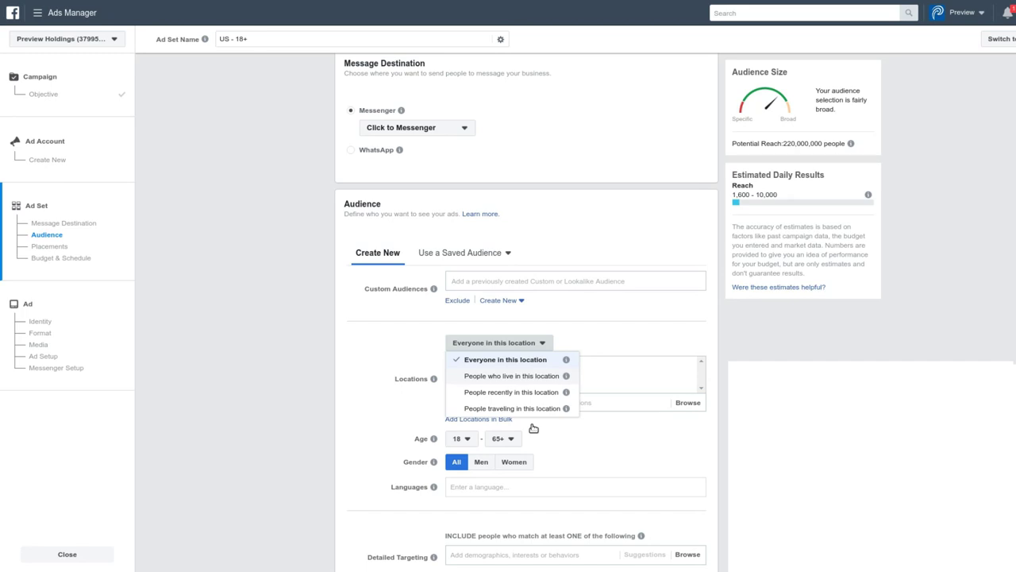
click(512, 376)
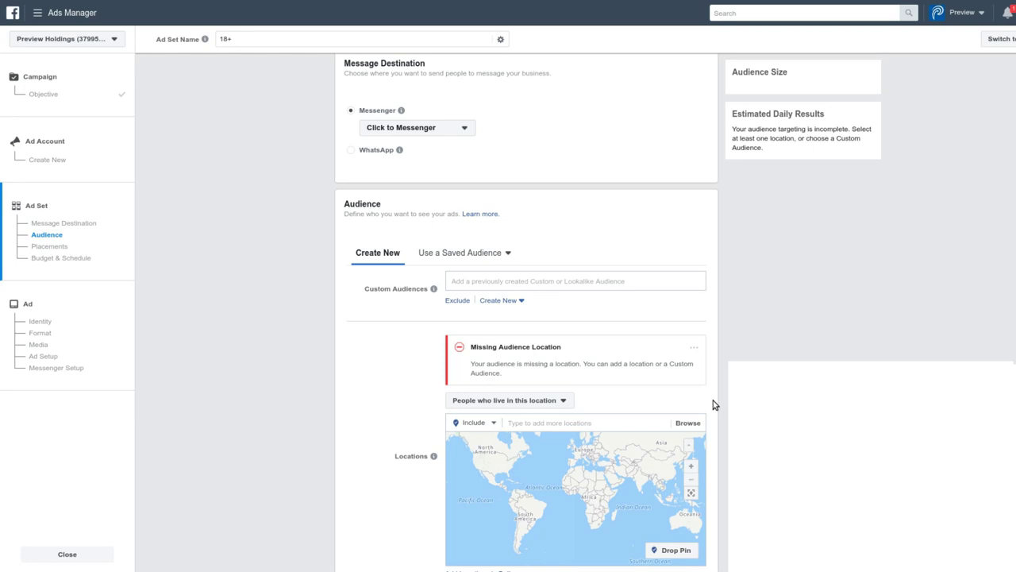
Add the city of Dhaka, Dhaka Division, Bangladesh as an included audience location.
click(585, 422)
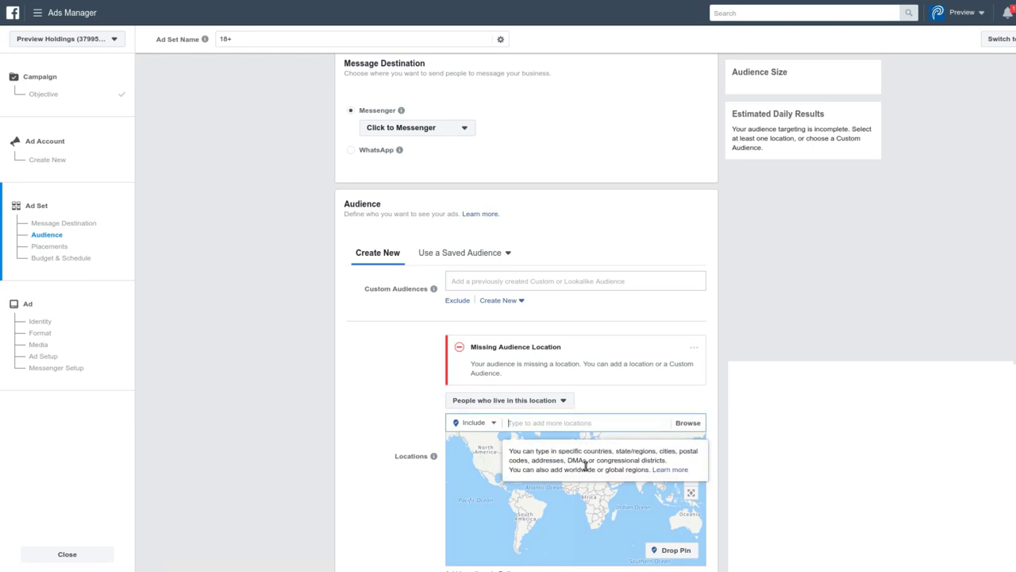
text(Dhaka)
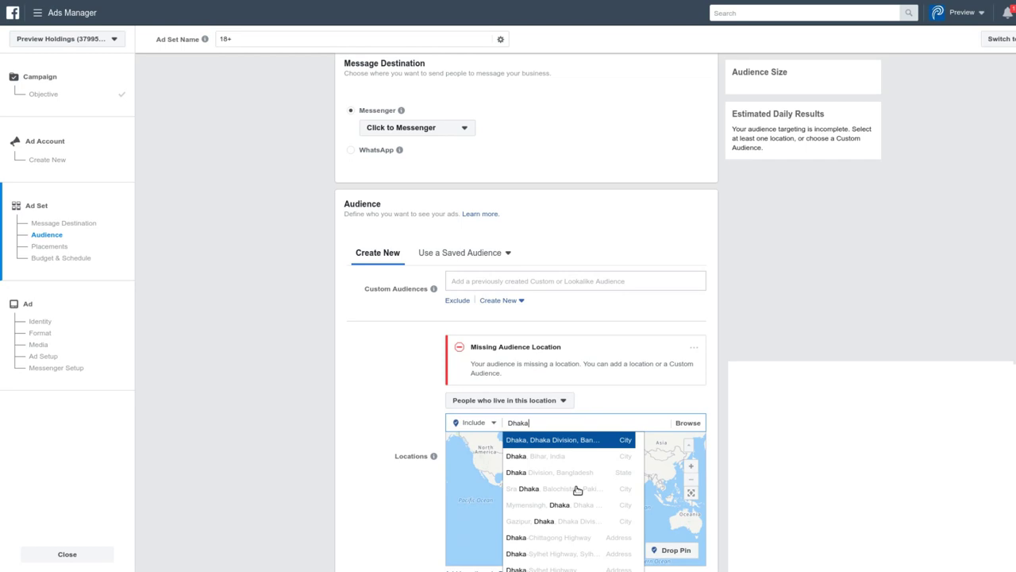
click(611, 459)
text(Dhaka)
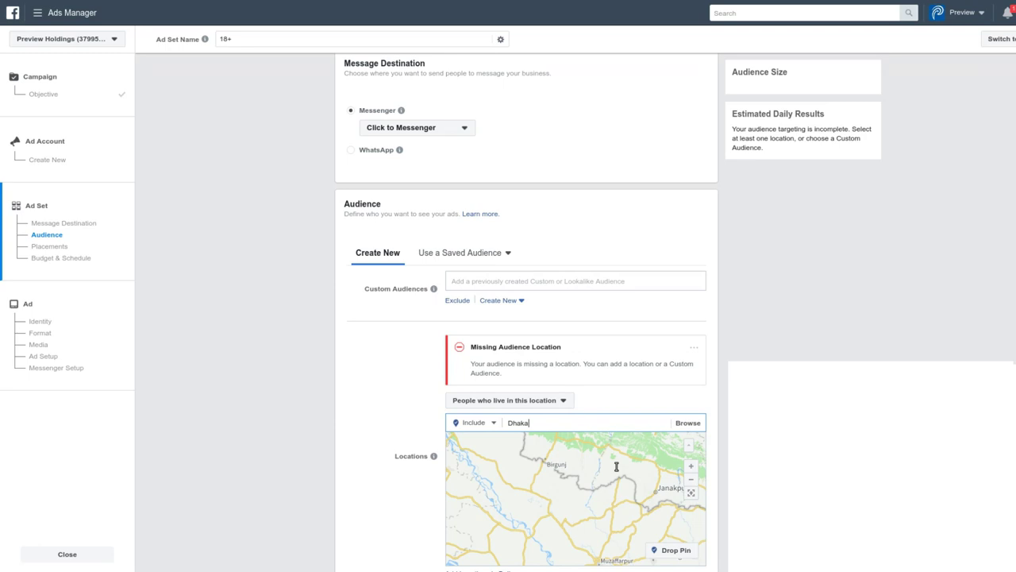
click(616, 466)
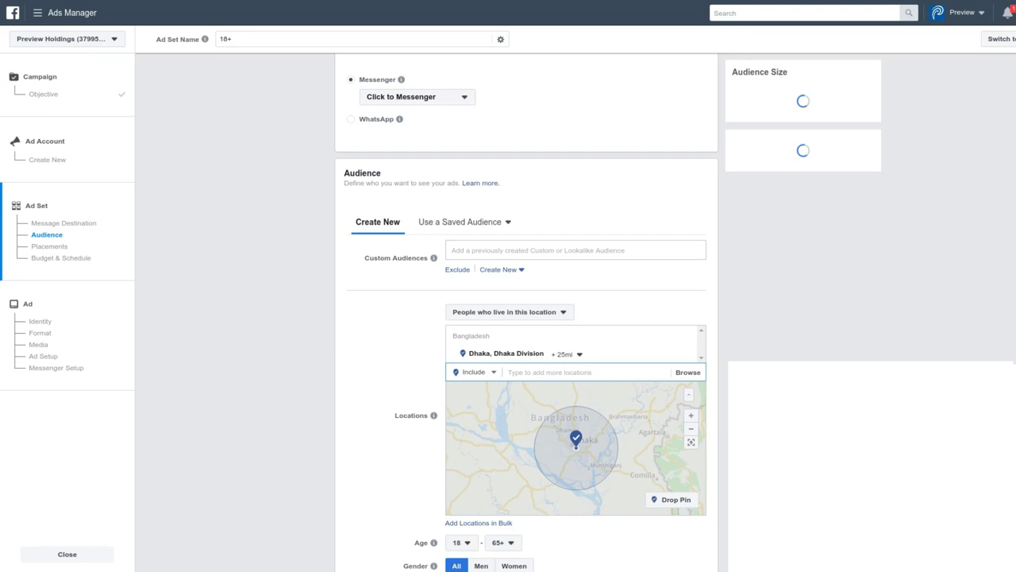
Replace the Dhaka city target with a pin just south of Manik Mia Avenue and set its radius to 1 mi.
scroll(598, 389, down, 2)
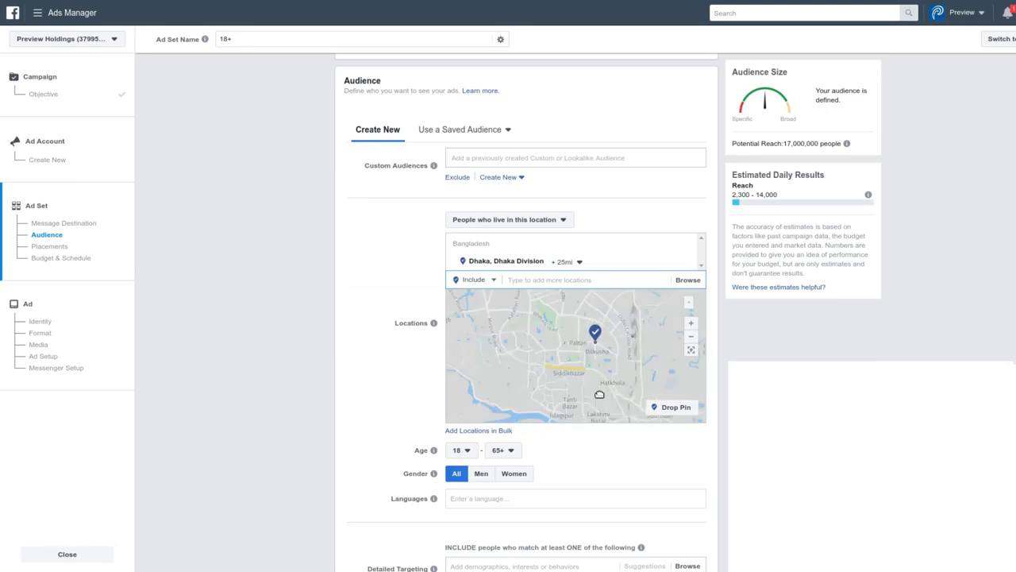
scroll(599, 394, up, 2)
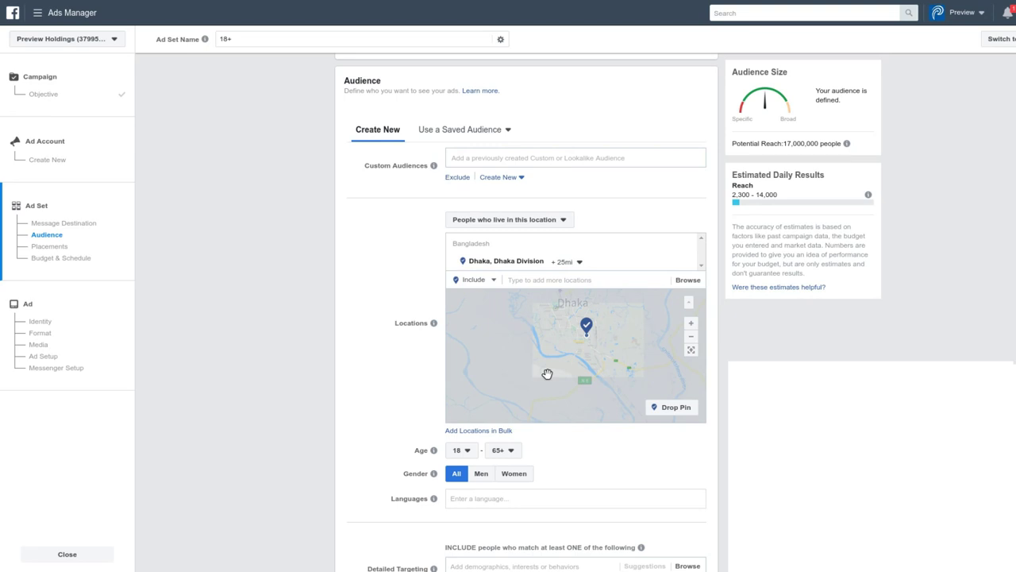
scroll(547, 374, down, 3)
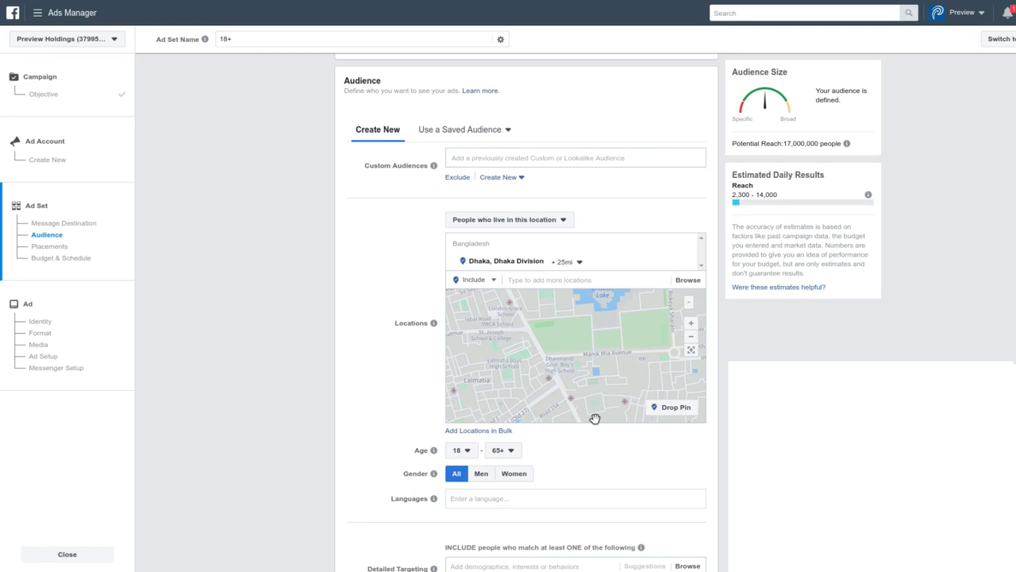
click(595, 419)
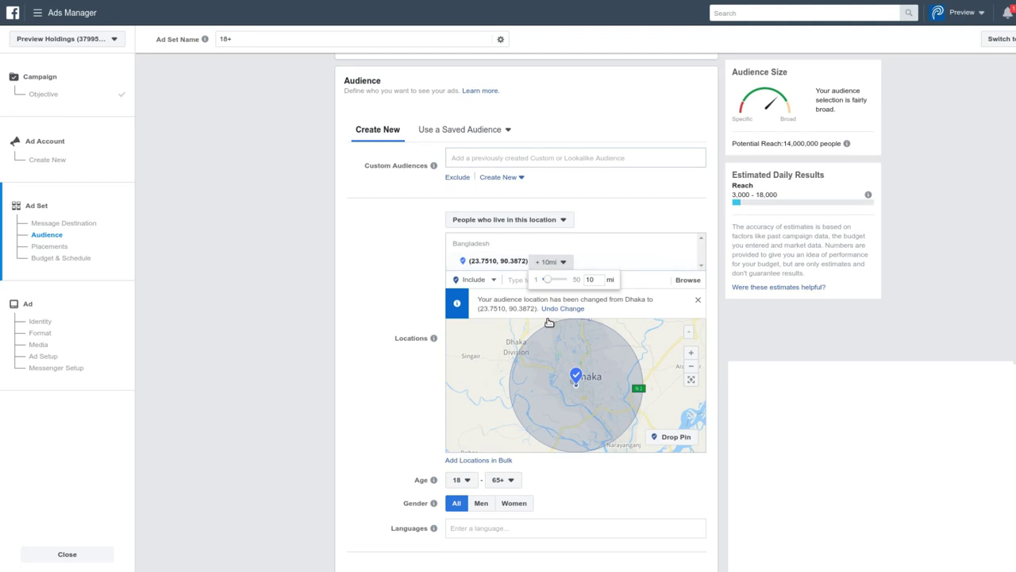
drag(548, 322, 376, 336)
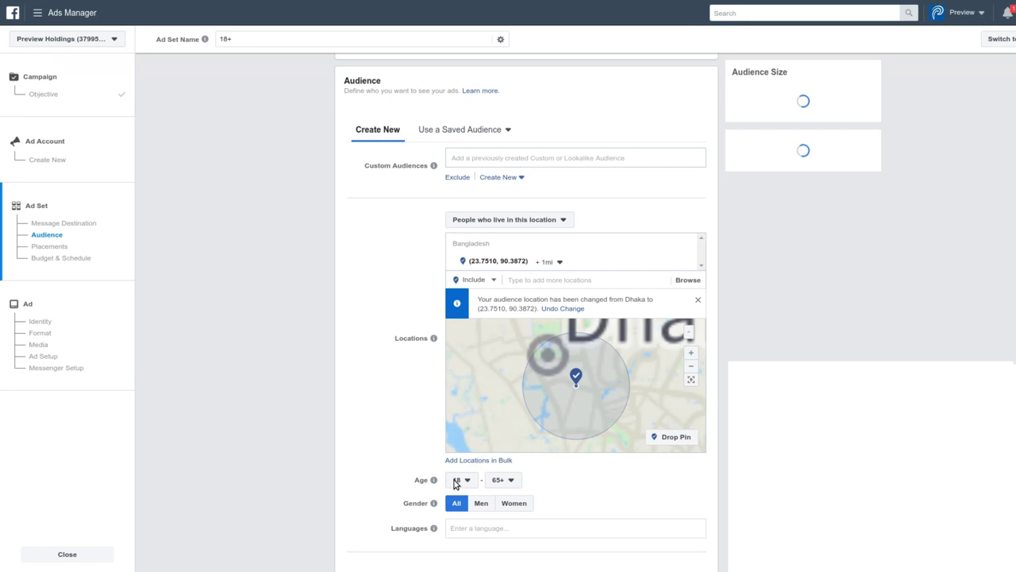
Set the audience age range to 25–40 and the gender to Men.
click(458, 480)
click(503, 528)
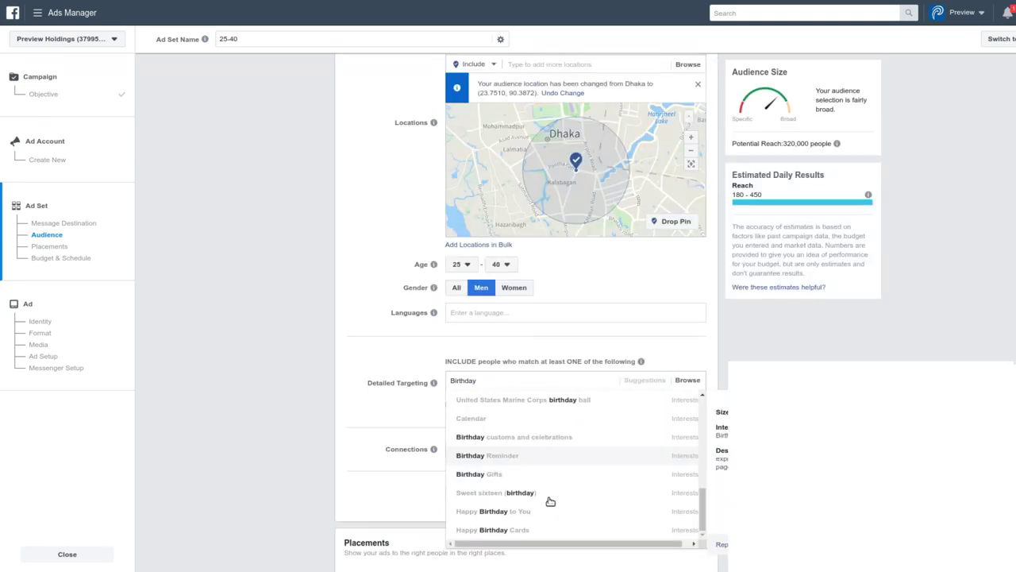
Search detailed targeting for Birthday and include the Upcoming birthday demographic.
scroll(544, 507, down, 1)
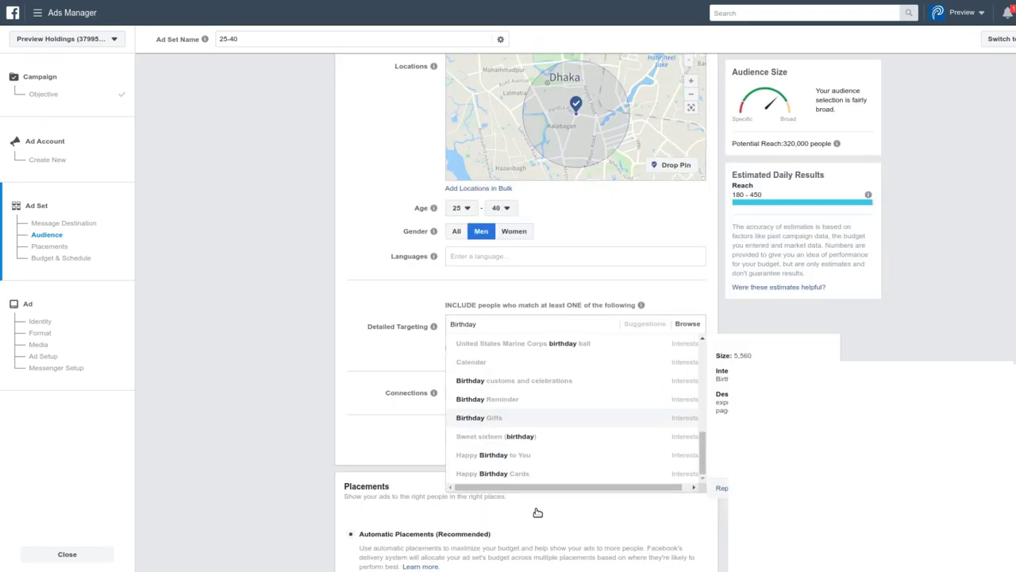
scroll(537, 512, up, 2)
scroll(570, 528, up, 1)
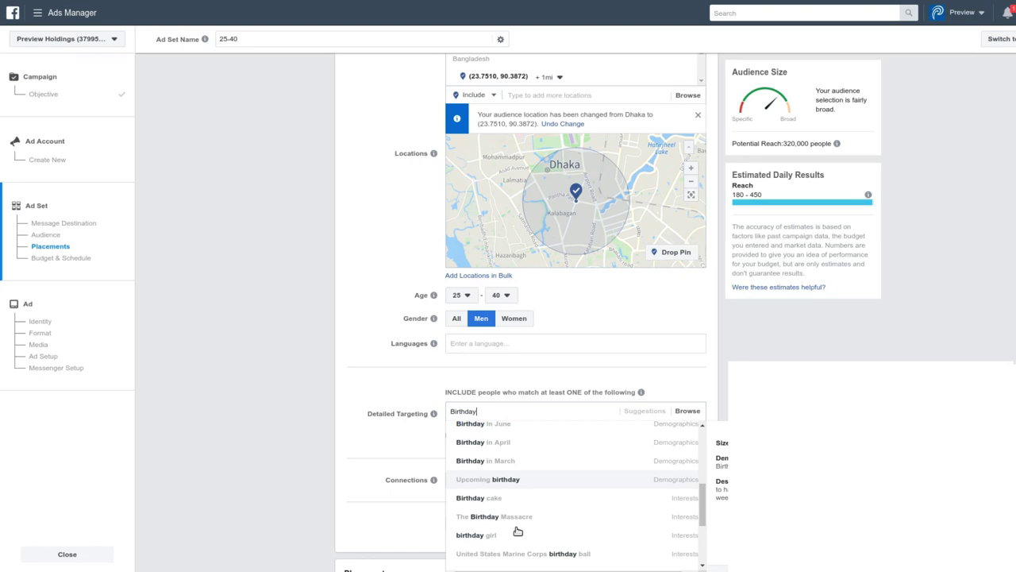
click(476, 479)
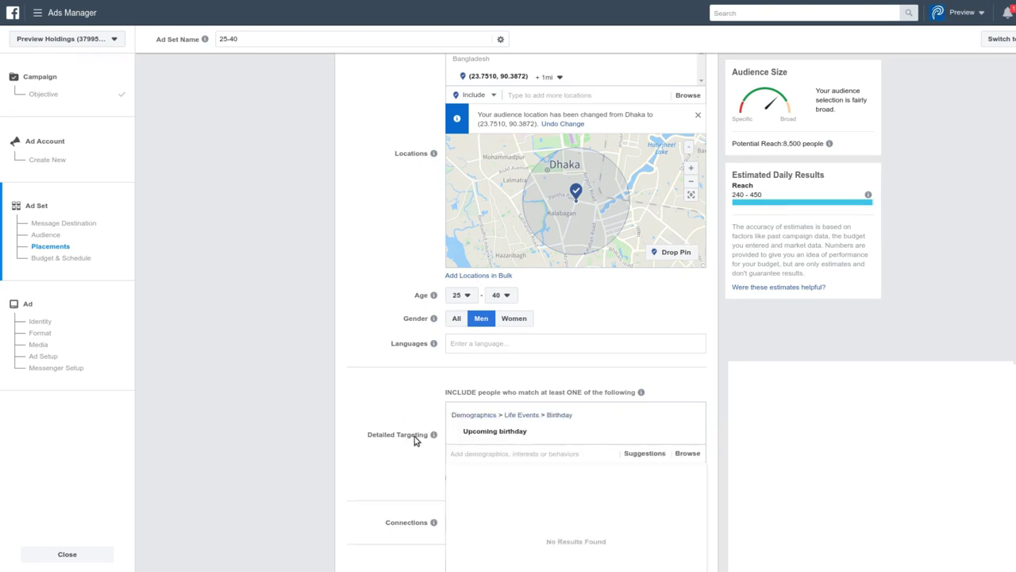